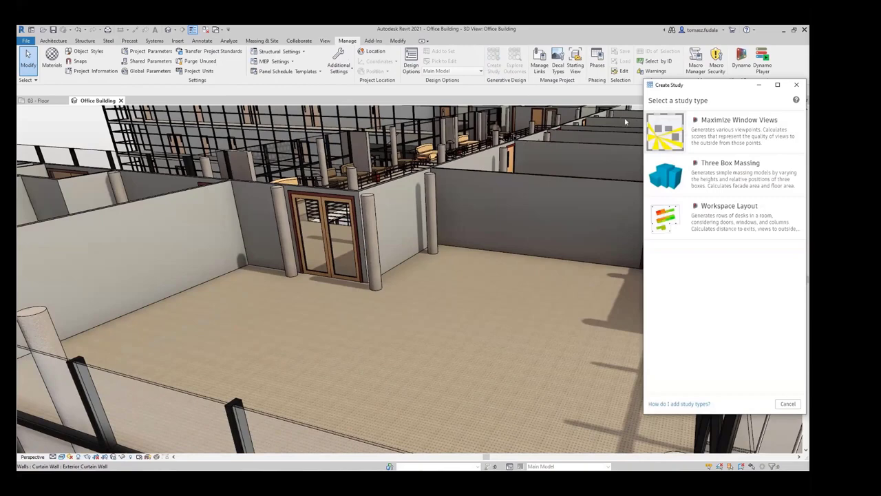
- Start a Workspace Layout study, name it Workspace Layout and use the Optimize method
left_click(671, 220)
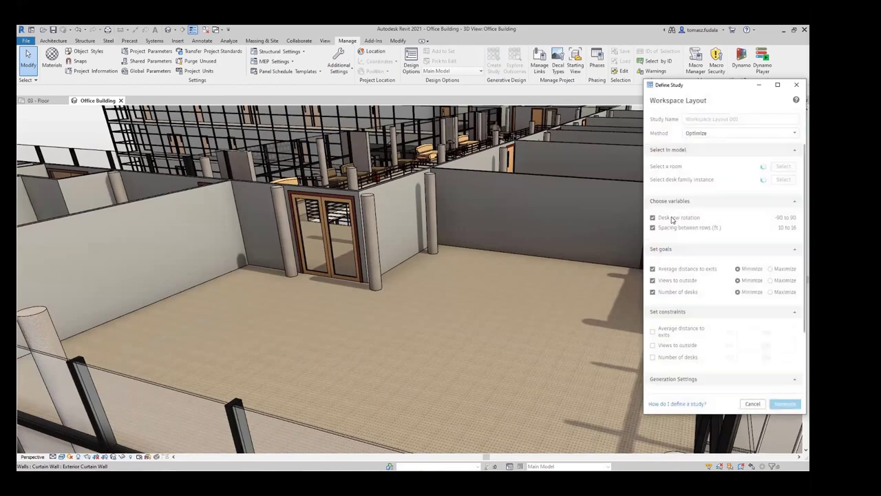
left_click(746, 119)
type("Workspace Layout")
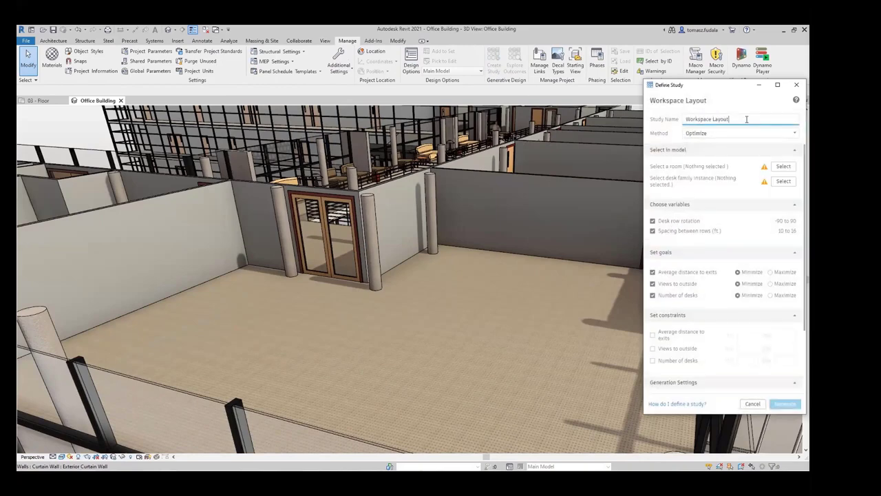
left_click(792, 133)
left_click(791, 149)
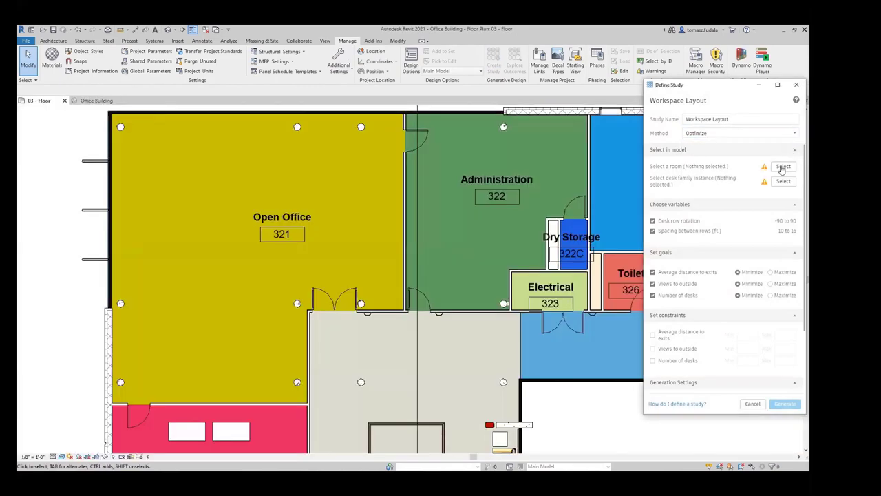
- Select the Open Office room and a desk family instance, maximize views to outside and number of desks, and generate the study
left_click(784, 166)
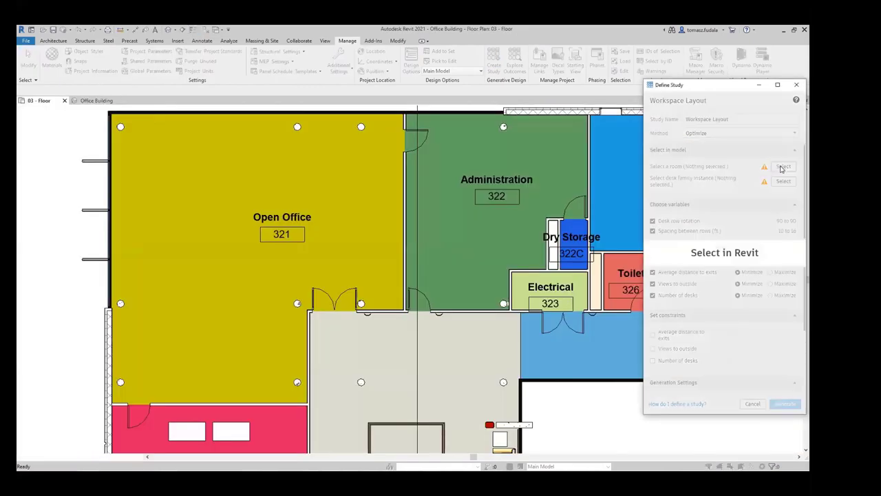
left_click(291, 232)
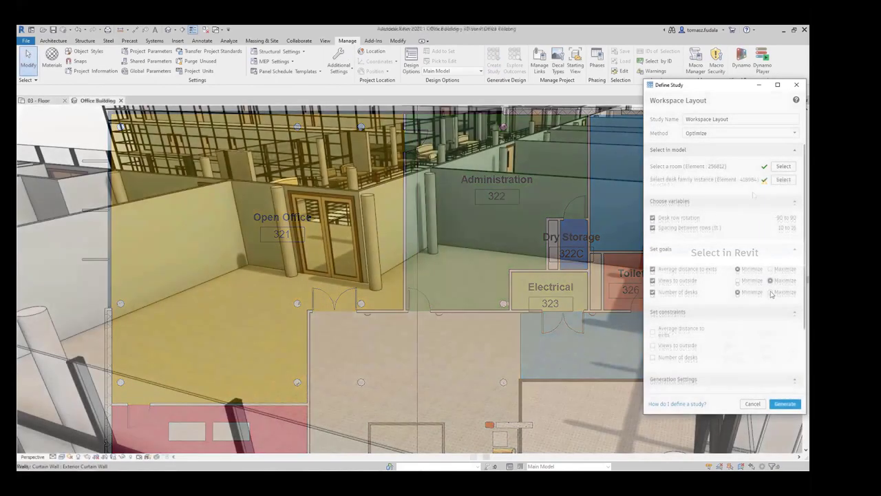
scroll(771, 294, "down", 3)
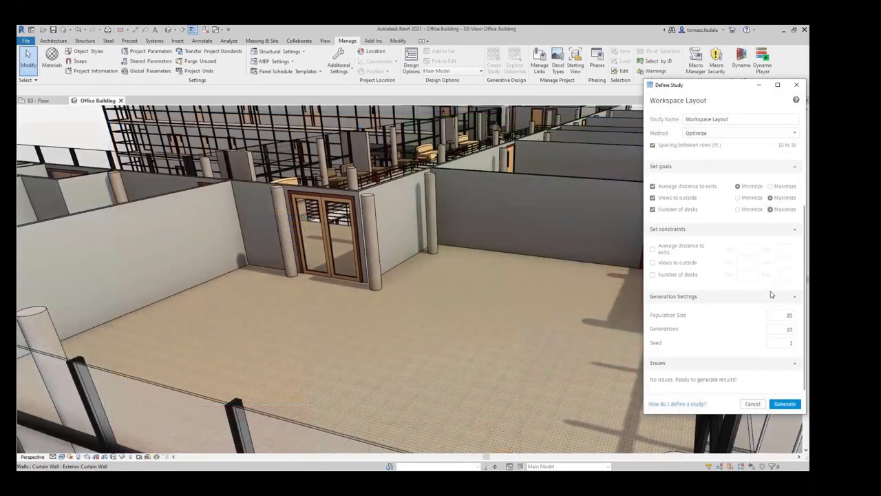
left_click(785, 404)
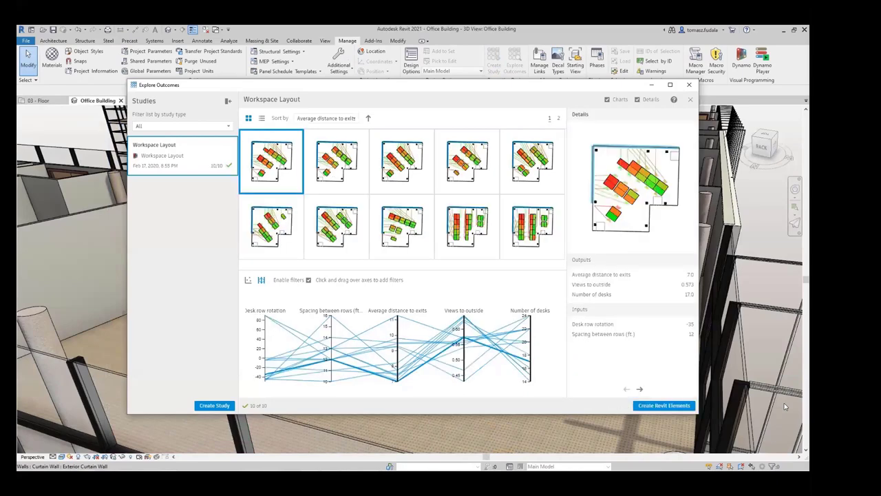
- Hide the studies list, sort the outcomes by number of desks in descending order, and select the first row's fourth layout
left_click(227, 101)
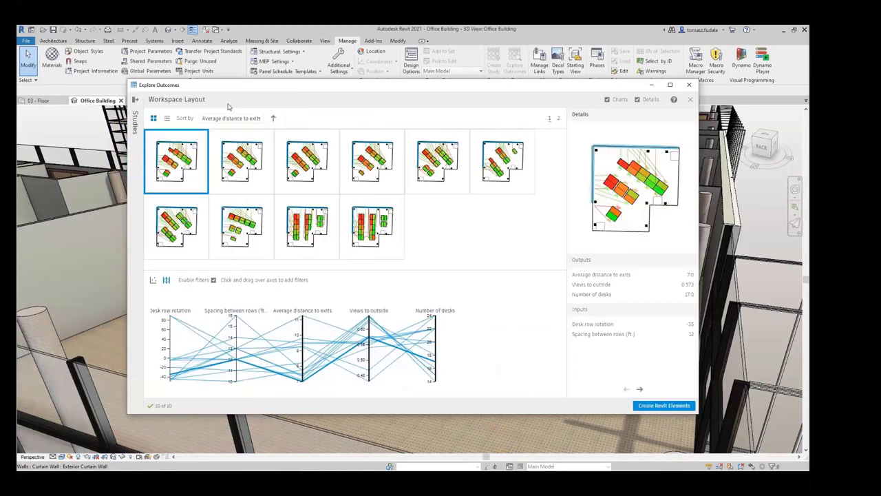
left_click(256, 118)
left_click(251, 166)
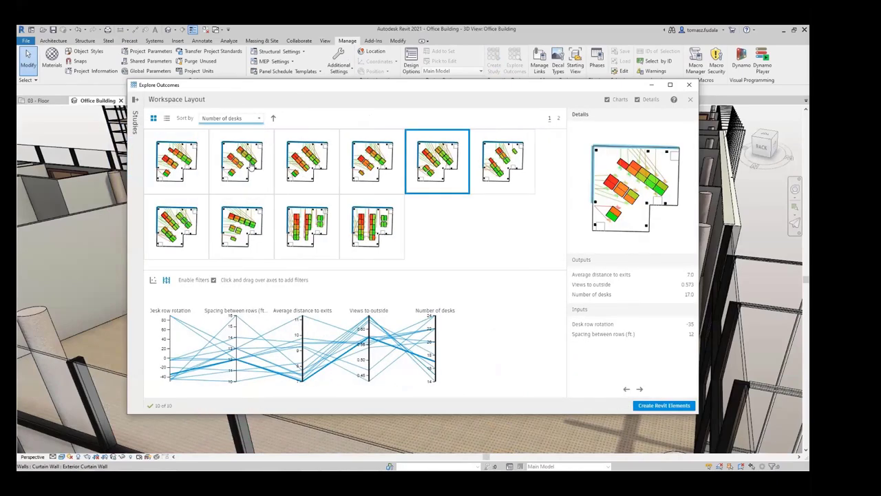
left_click(273, 118)
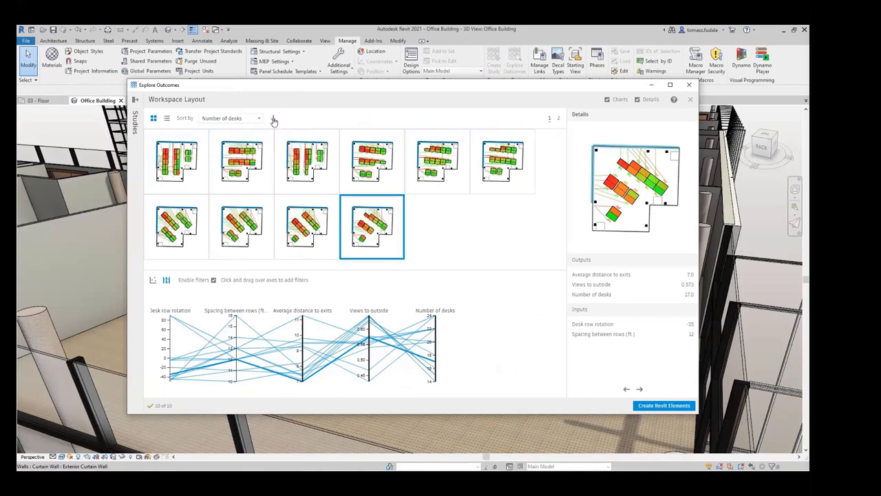
left_click(261, 171)
left_click(394, 182)
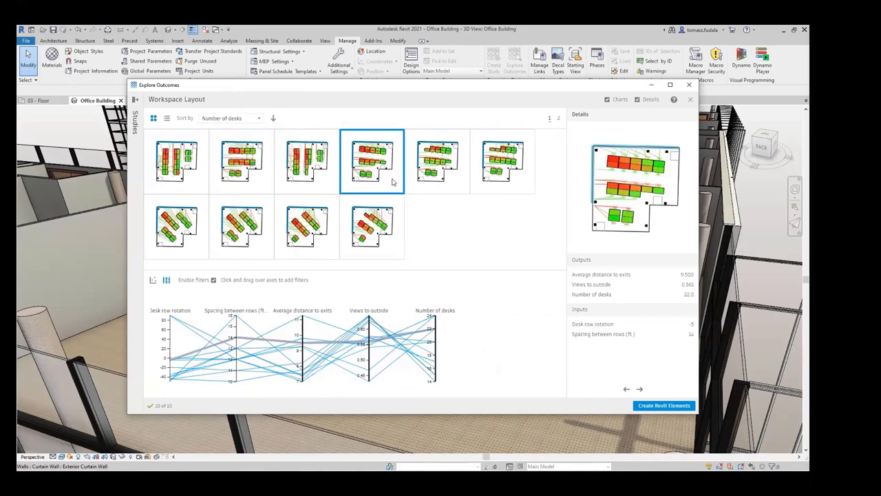
- Try filtering the outcomes to views to outside above about 0.52 and at least about 20 desks, and clear the filters
left_click_drag(368, 318, 373, 352)
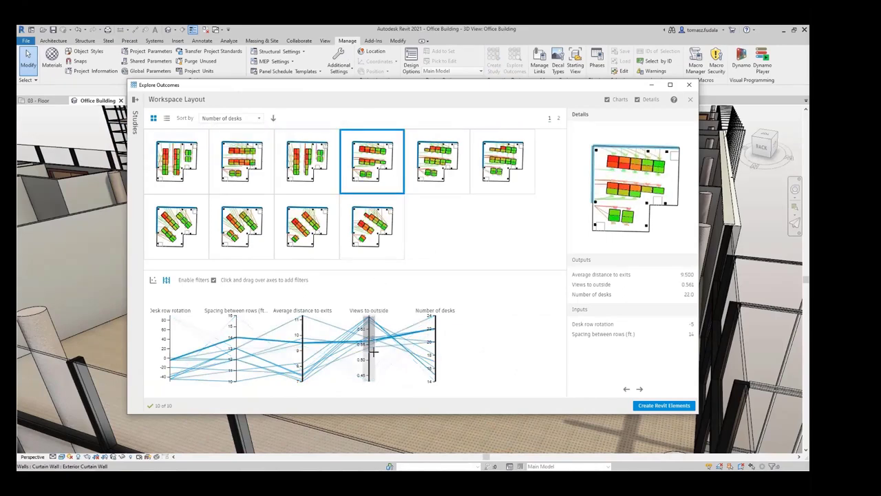
left_click_drag(434, 316, 434, 345)
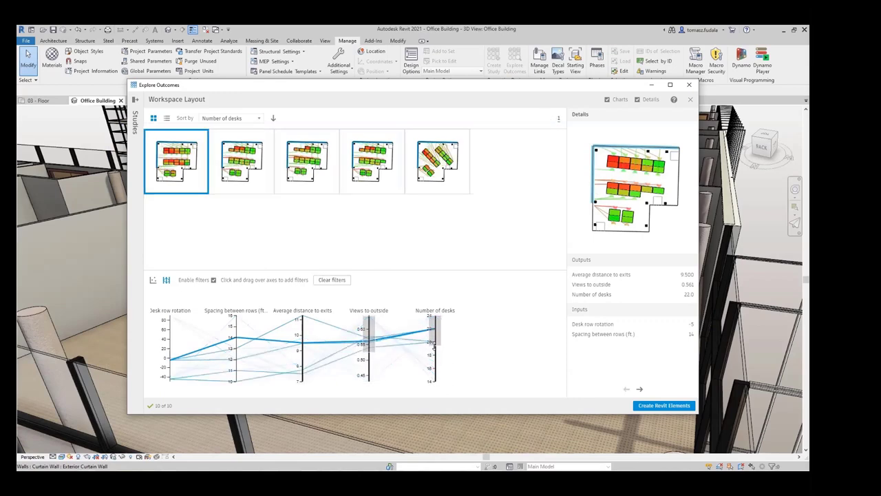
left_click(340, 281)
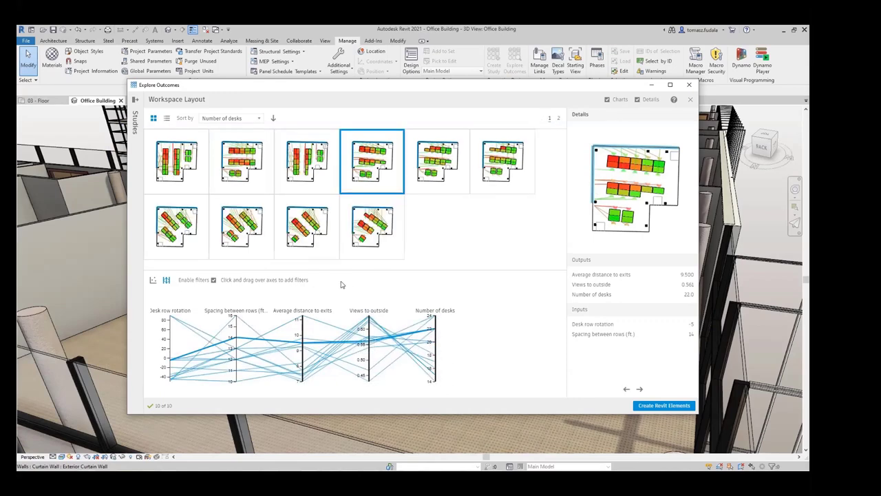
- Plot the outcomes as views to outside against number of desks, sized by spacing between rows and colored by average distance to exits
left_click(153, 281)
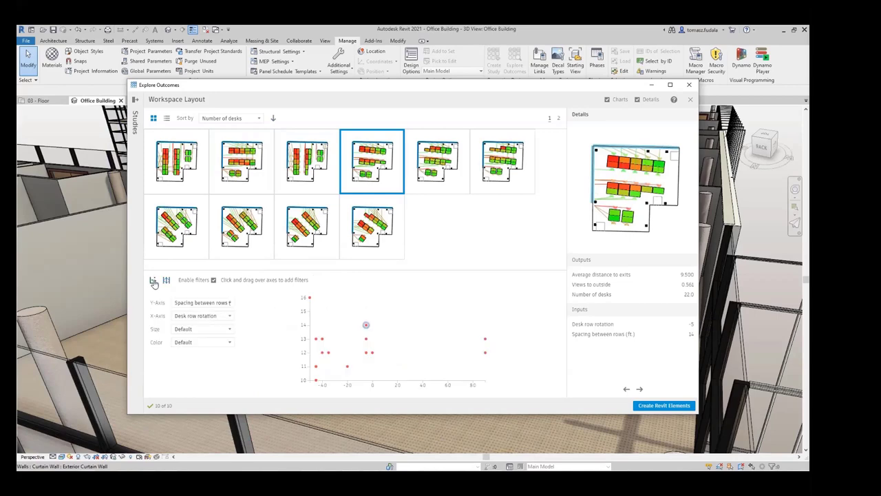
left_click(229, 304)
left_click(208, 360)
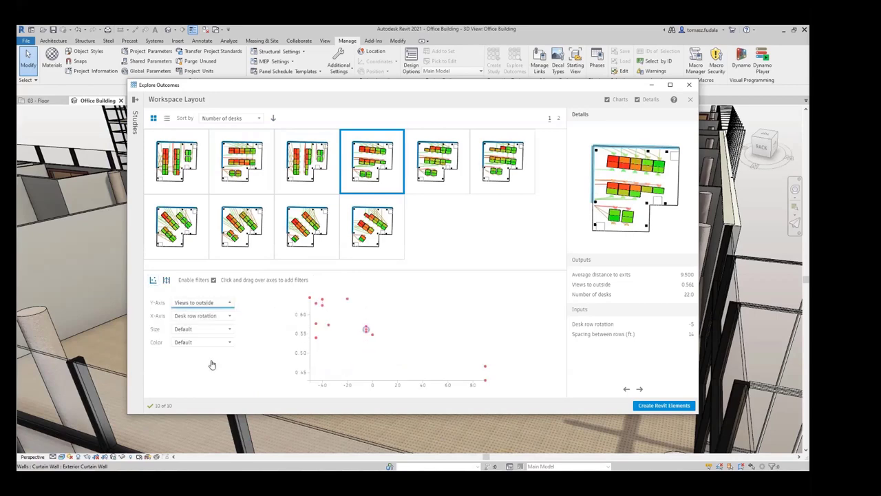
left_click(226, 341)
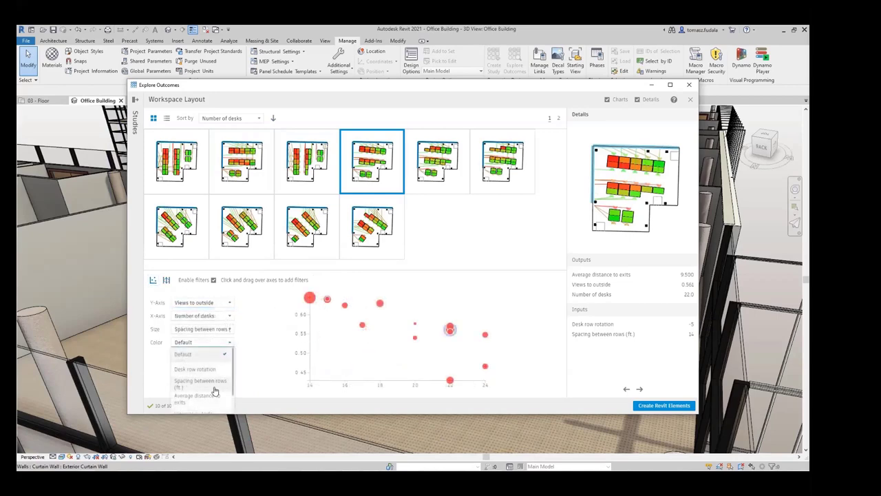
left_click(214, 397)
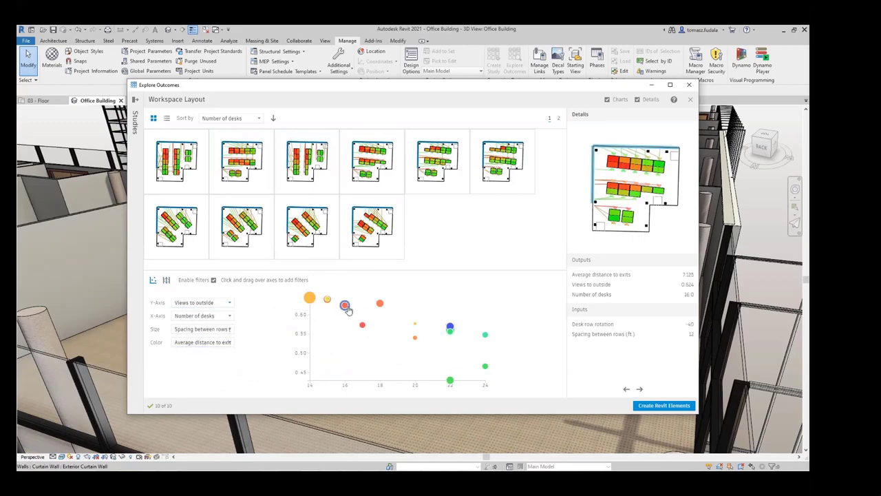
- Create Revit elements from the 22-desk outcome with -5 row rotation and 13 ft row spacing, and close the outcomes window
left_click(380, 304)
left_click(450, 327)
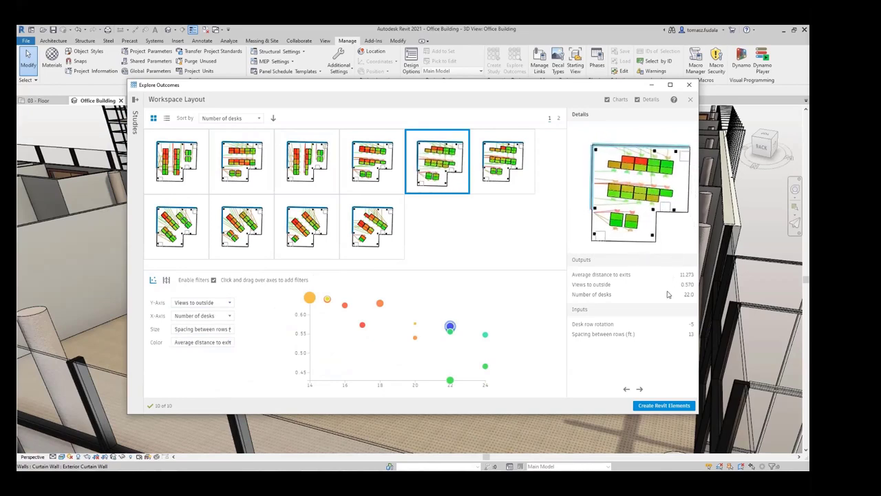
left_click(651, 407)
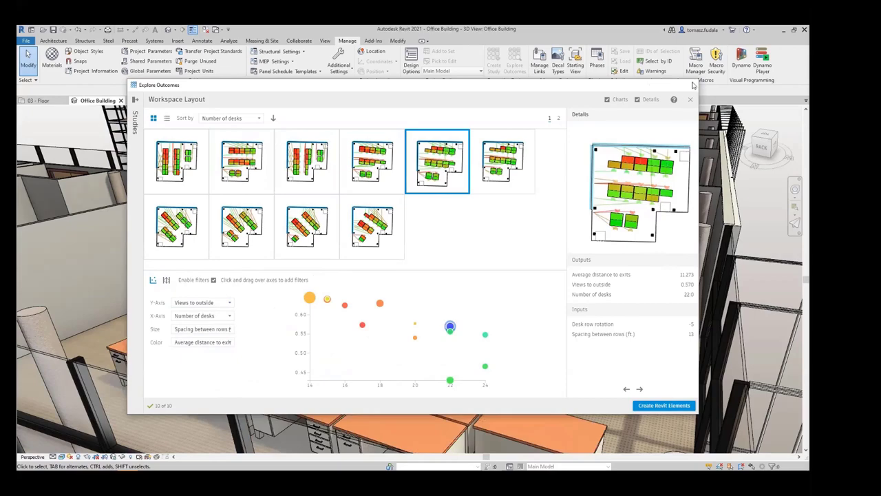
left_click(689, 85)
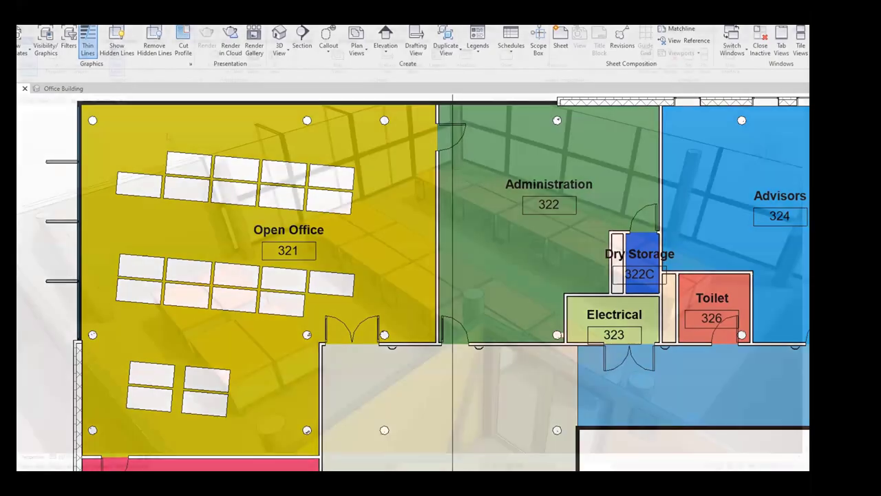
middle_click_drag(168, 136, 702, 120, "shift")
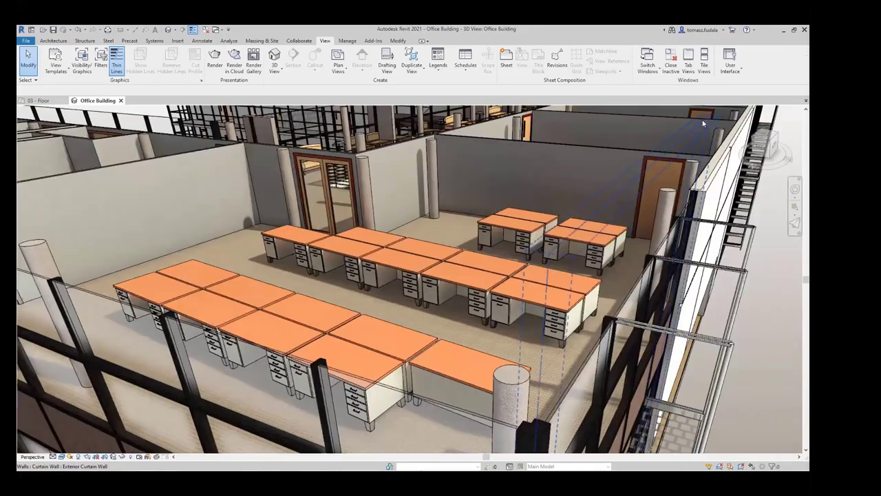
key("3")
key("f")
left_click_drag(397, 208, 386, 171)
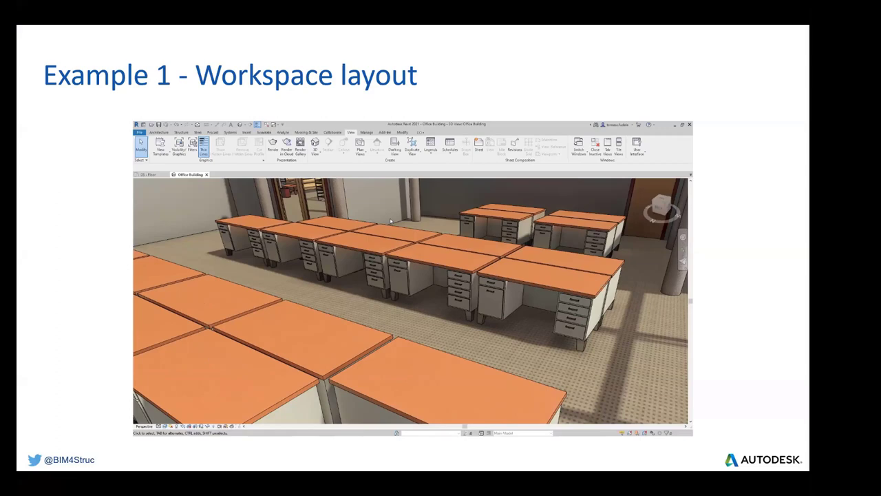
key("Right")
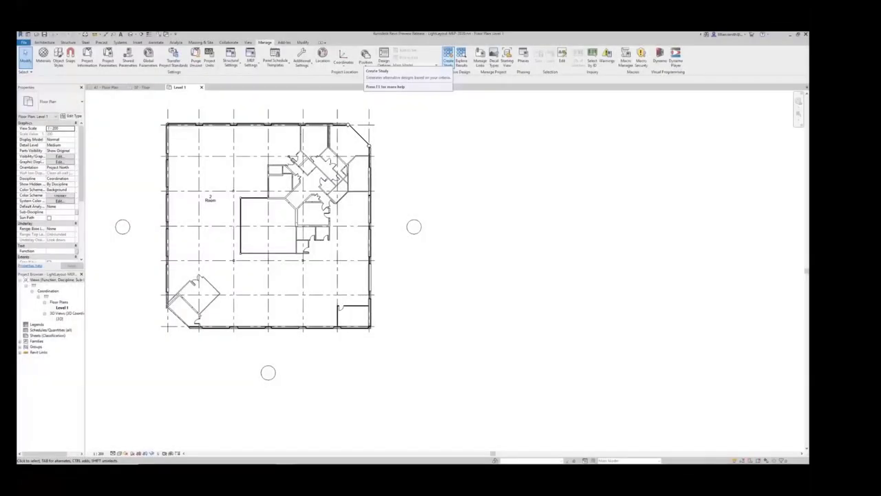
- Generate an optimized LightingLayout study and select the LightingLayout 003 outcome with light power 9750, width distance 9000 mm and length distance 8000 mm
left_click(392, 63)
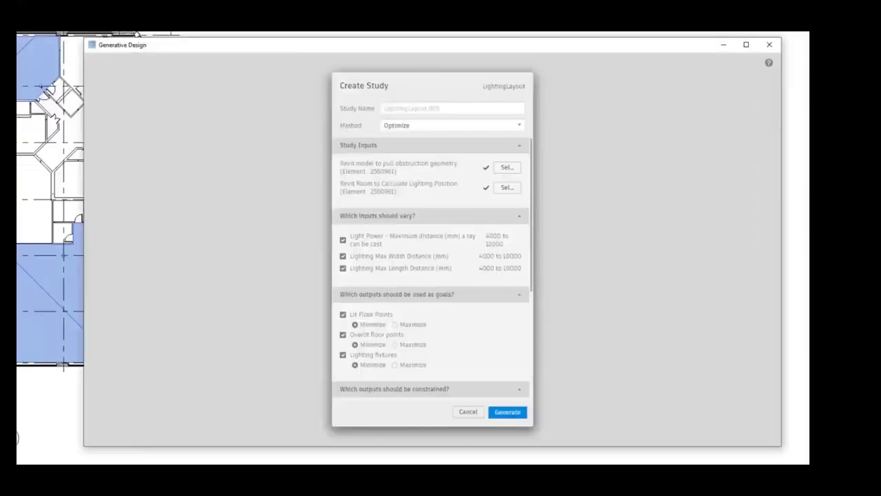
left_click(507, 411)
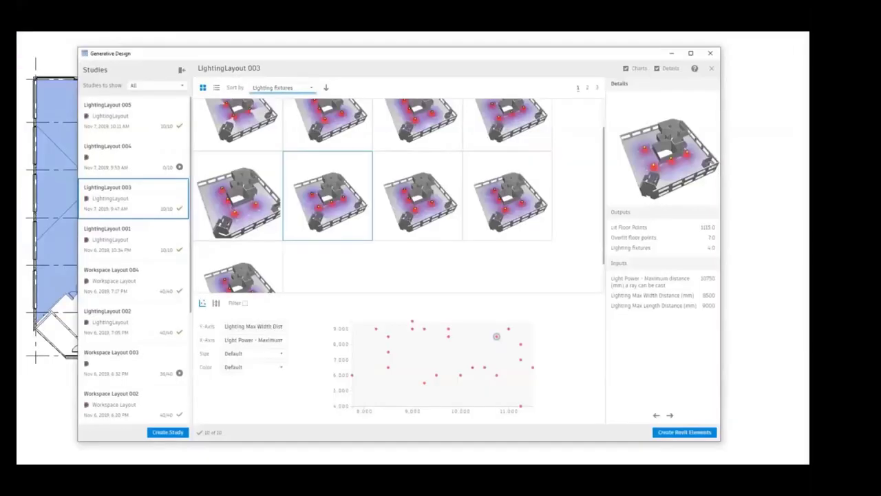
scroll(249, 175, "up", 1)
scroll(250, 175, "down", 1)
left_click(249, 177)
scroll(249, 176, "down", 1)
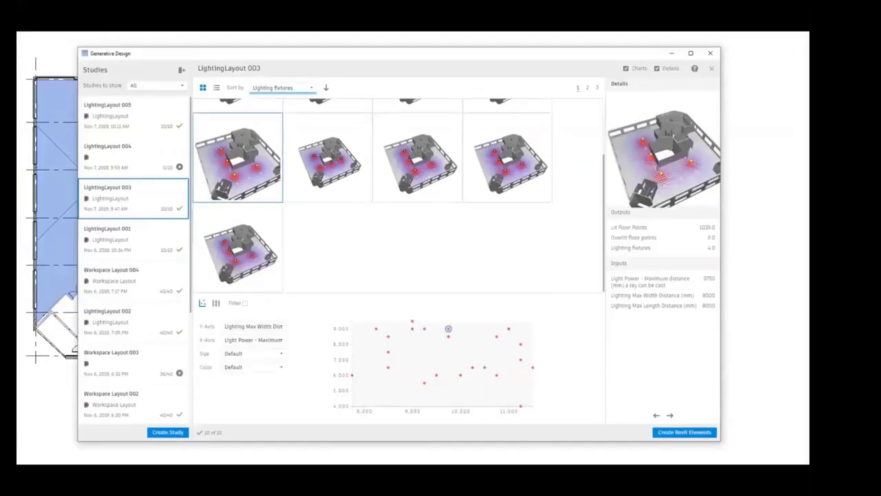
- Plot lit floor points on the Y-axis against lighting fixtures on the X-axis of the scatter plot
left_click(253, 325)
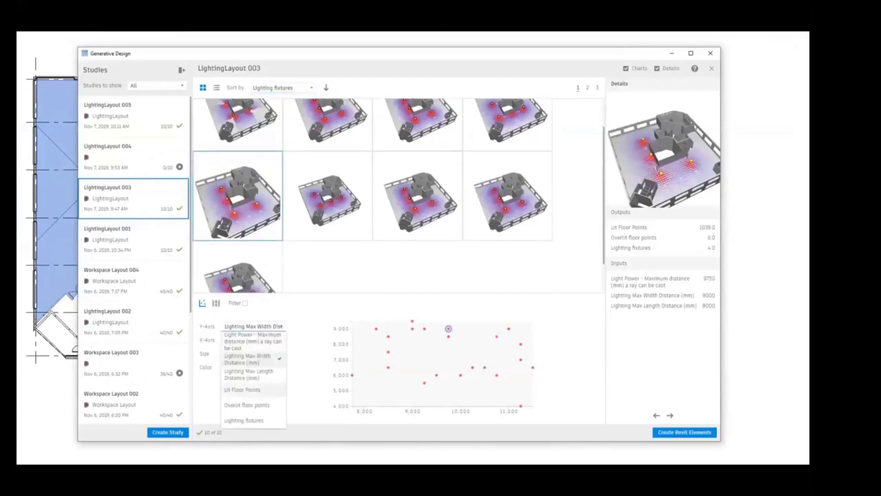
left_click(242, 396)
left_click(252, 339)
left_click(245, 439)
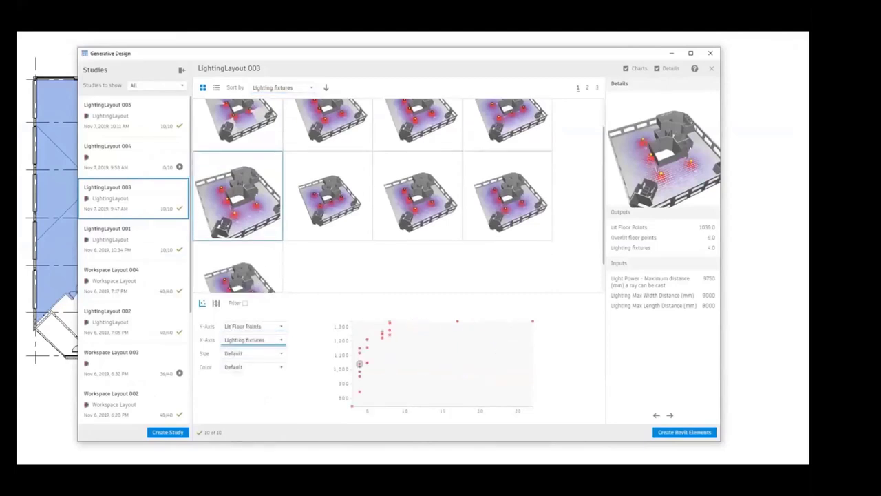
- Show the parallel coordinates chart with filtering enabled and limit the outcomes to few lighting fixtures and the highest lit floor points
left_click(216, 303)
left_click(245, 303)
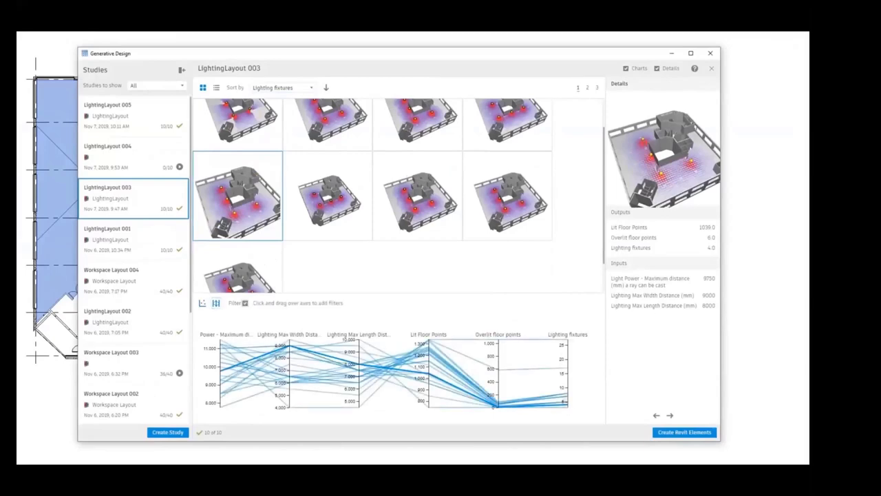
left_click_drag(568, 407, 568, 388)
left_click_drag(429, 339, 429, 356)
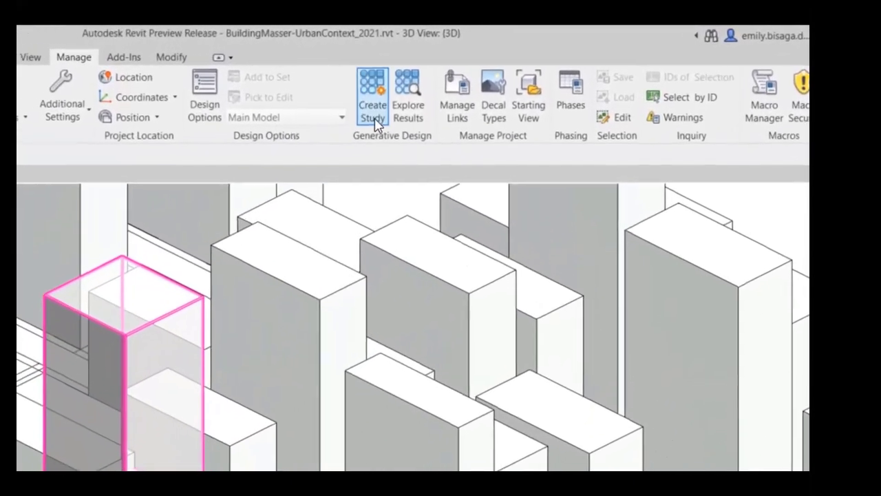
- Start a study for the building mass and set the total value per year goal to maximize
left_click(433, 97)
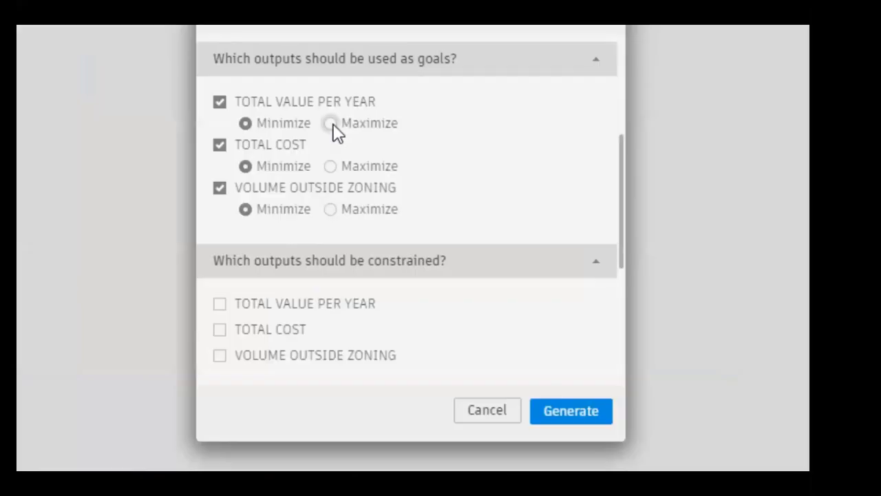
left_click(331, 124)
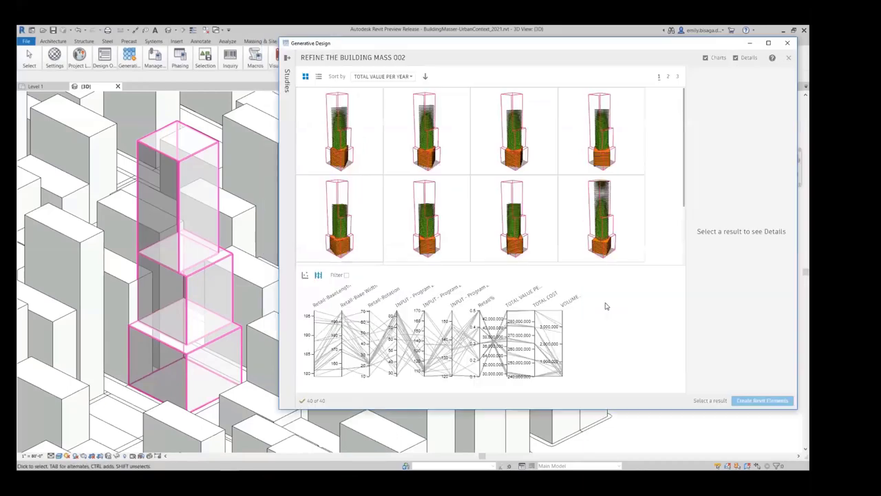
- Enable filtering for the building mass outcomes and limit total value per year to above about 42,000,000
left_click(346, 276)
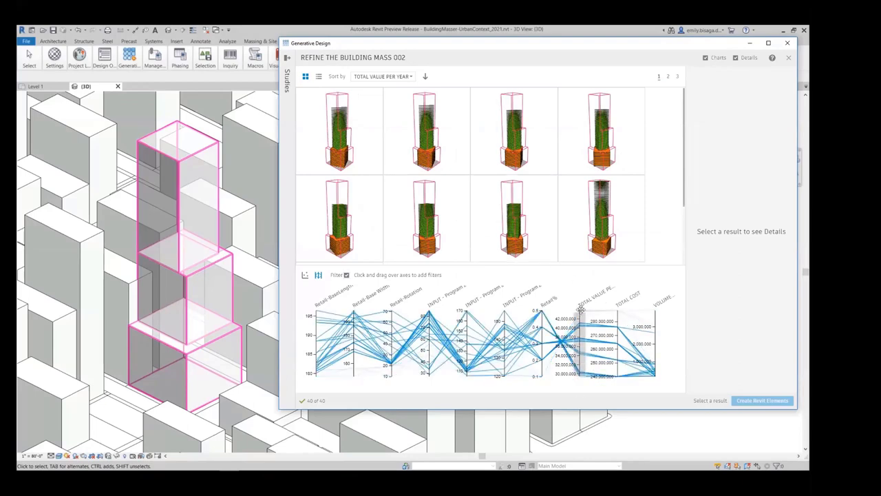
left_click_drag(582, 306, 587, 312)
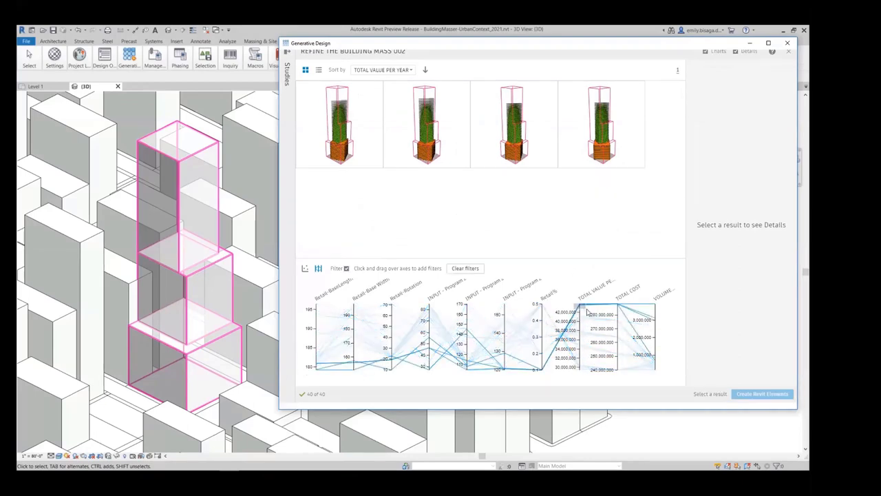
- Limit volume outside zoning to around 1,000,000 and create Revit elements from the remaining building mass outcome
left_click_drag(655, 331, 652, 368)
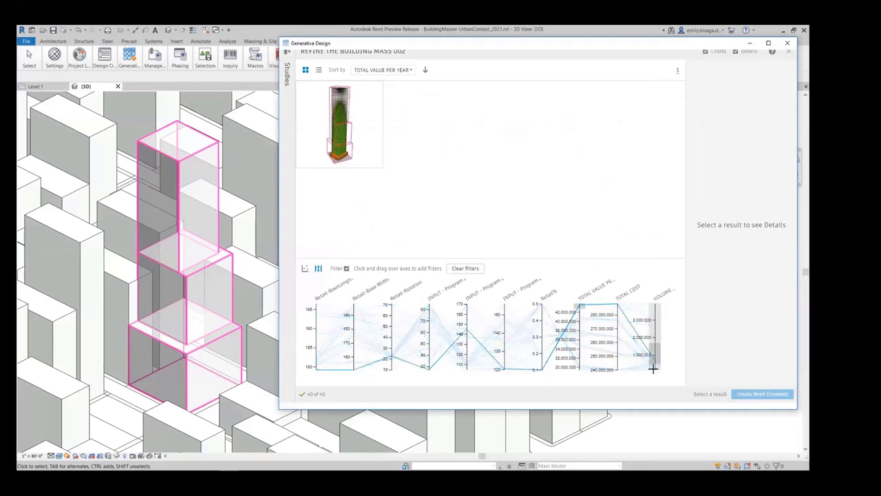
left_click(342, 131)
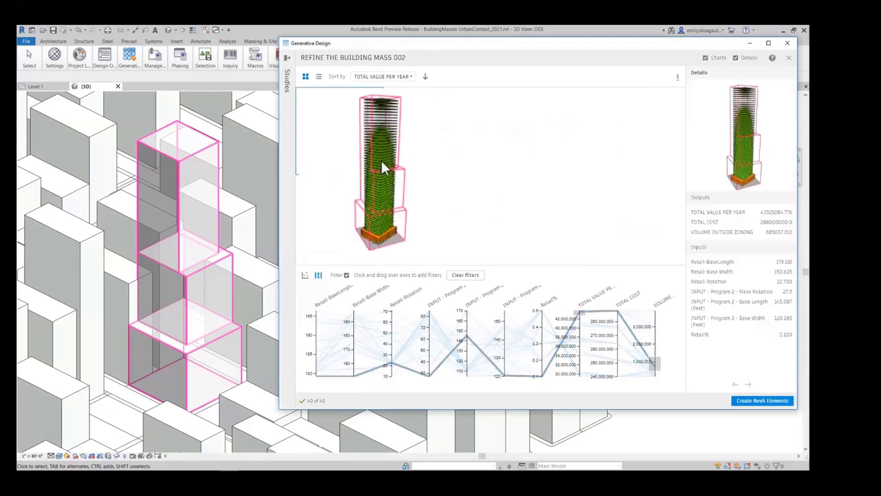
left_click_drag(782, 104, 728, 95)
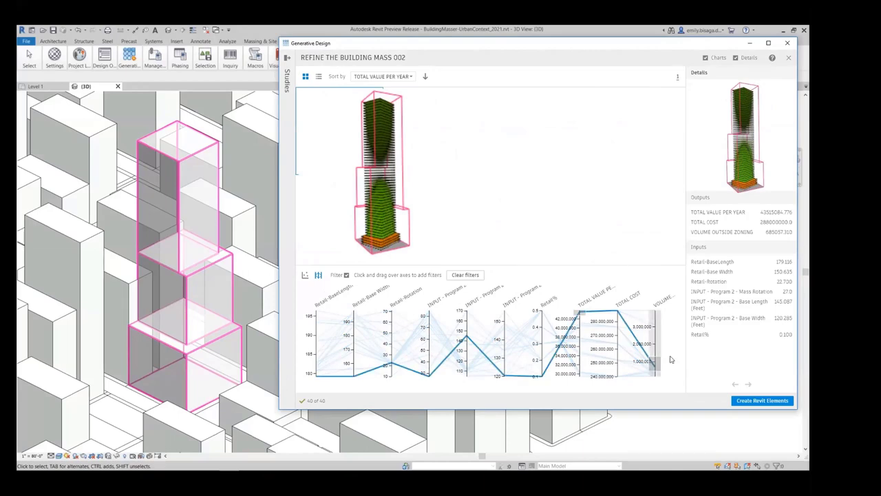
left_click(767, 401)
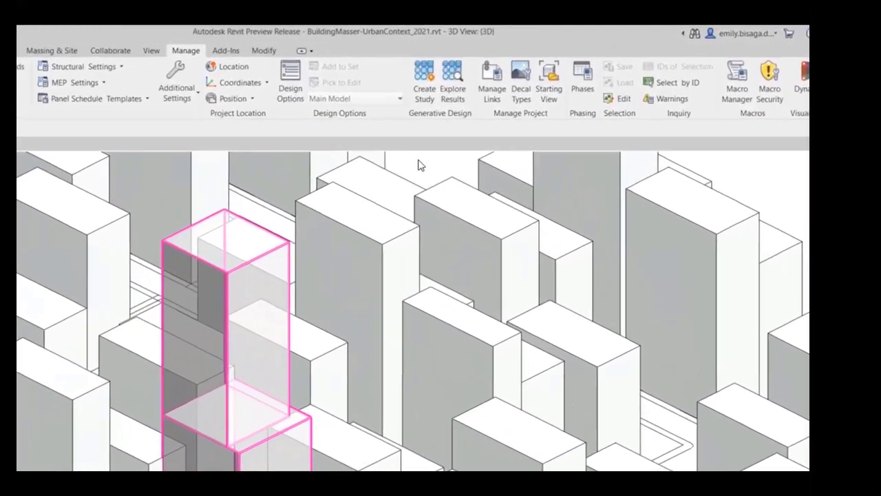
- Create a new building mass study with total value per year set to maximize
left_click(426, 104)
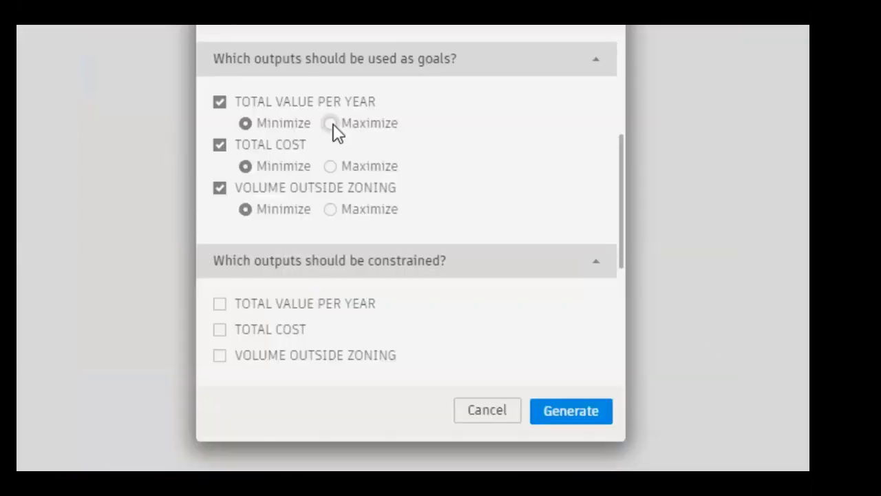
left_click(331, 123)
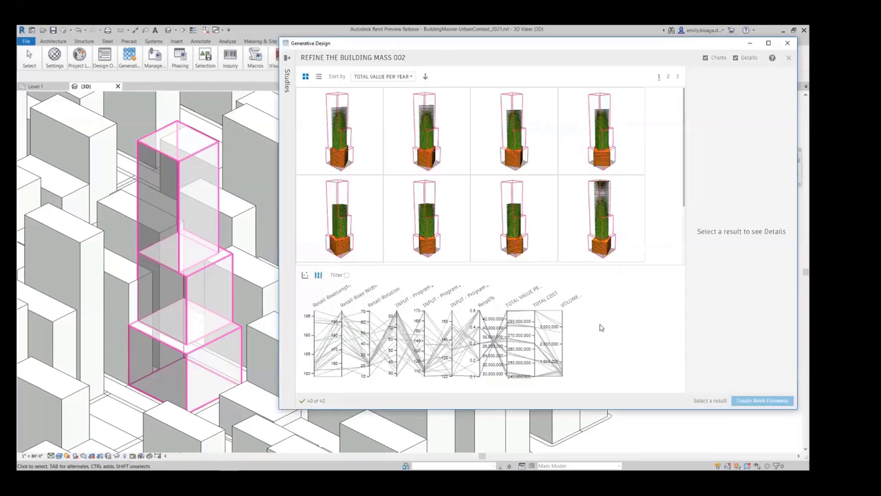
- Filter the outcomes to total value per year above about 42,000,000 and volume outside zoning around 1,000,000, and show the remaining outcome's details
left_click(347, 275)
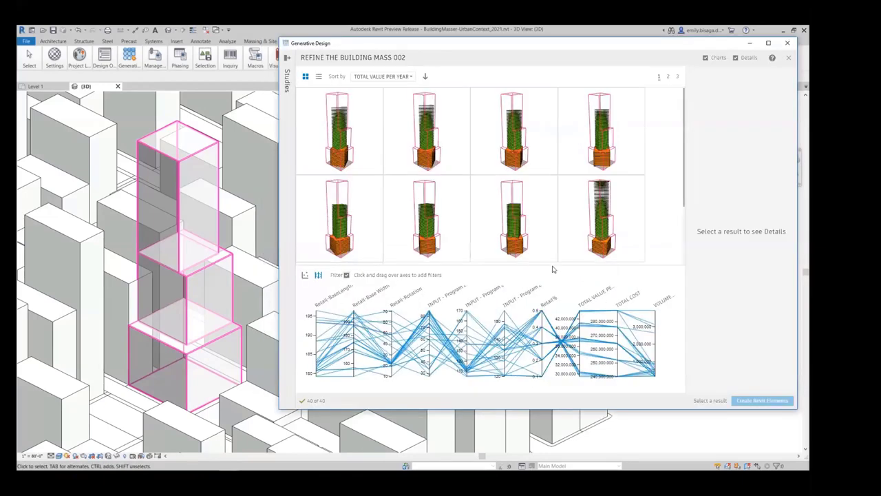
mouse_move(579, 309)
left_mouse_down()
mouse_move(579, 375)
mouse_move(584, 308)
left_mouse_up()
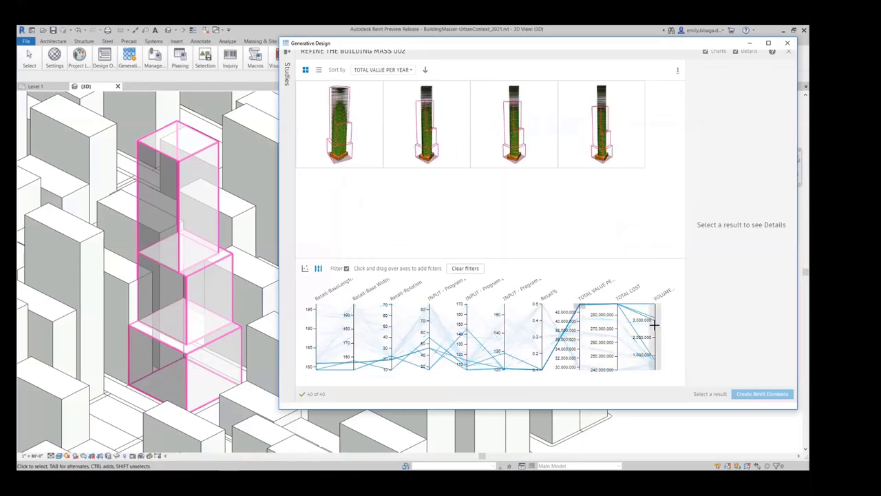
left_click_drag(654, 324, 655, 356)
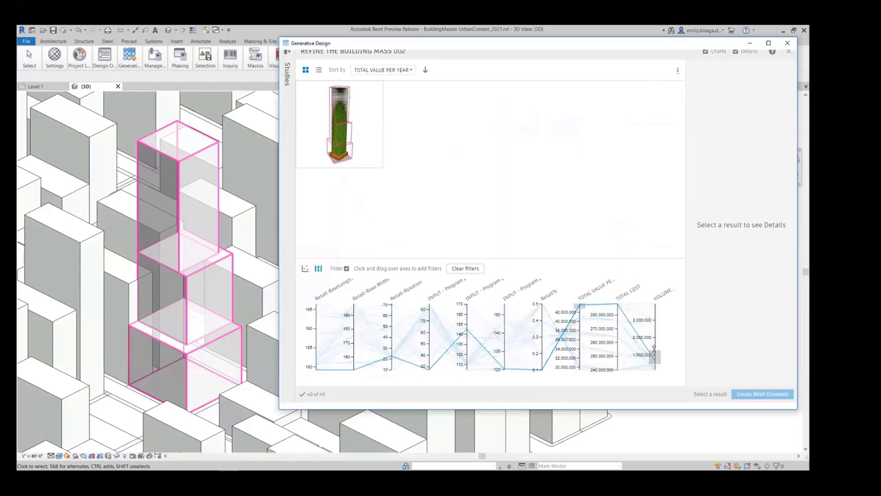
left_click(343, 129)
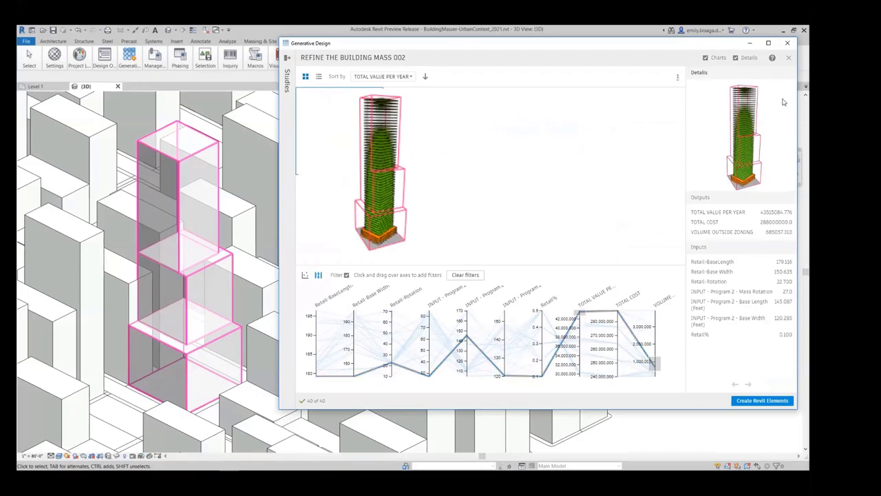